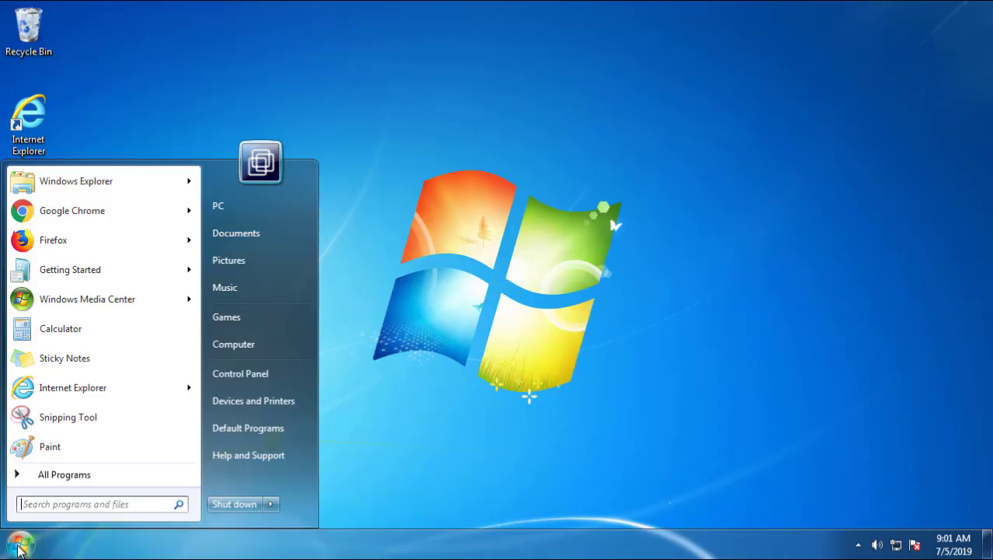
# Step: Open Programs and Features and sort installed programs by Installed On, newest first
pyautogui.click(250, 372)
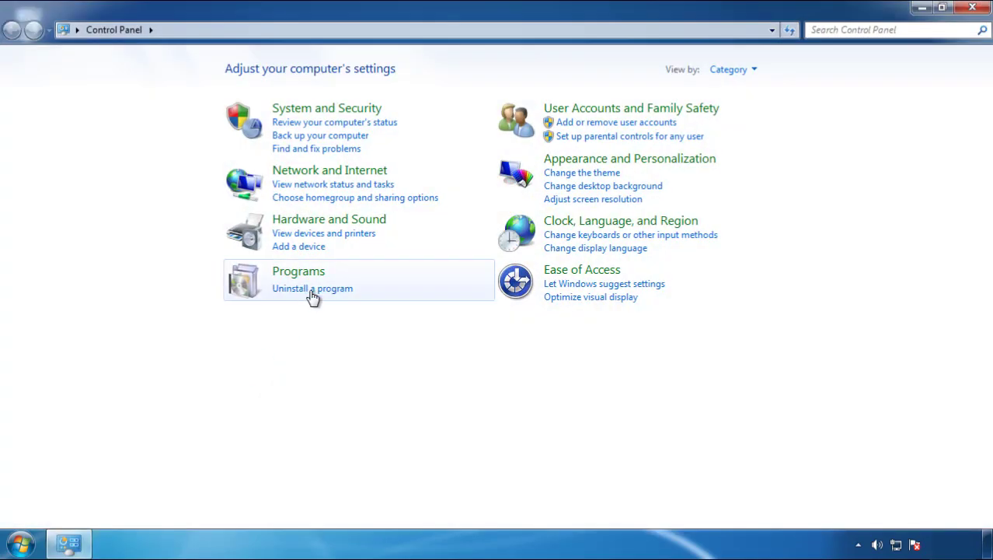
pyautogui.click(311, 294)
pyautogui.click(582, 147)
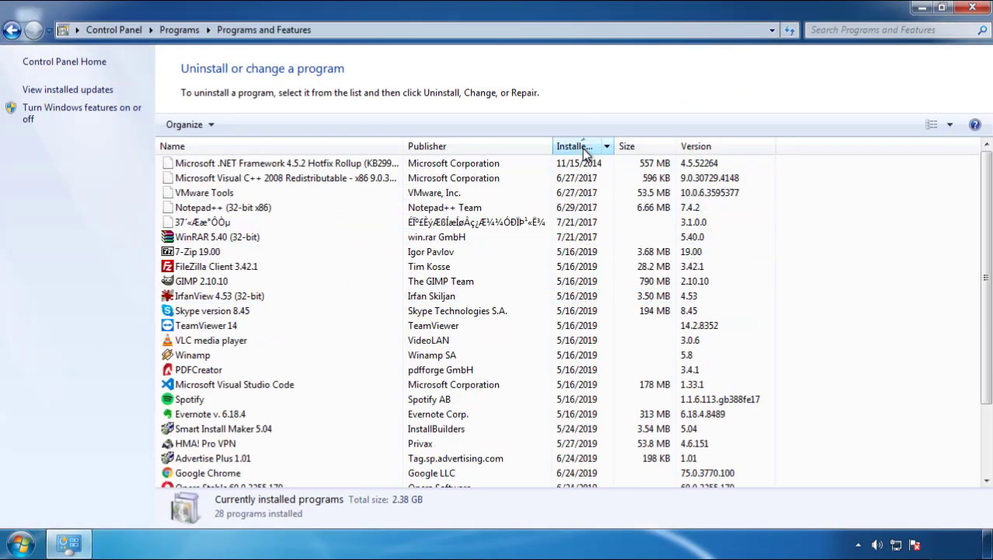
pyautogui.click(582, 147)
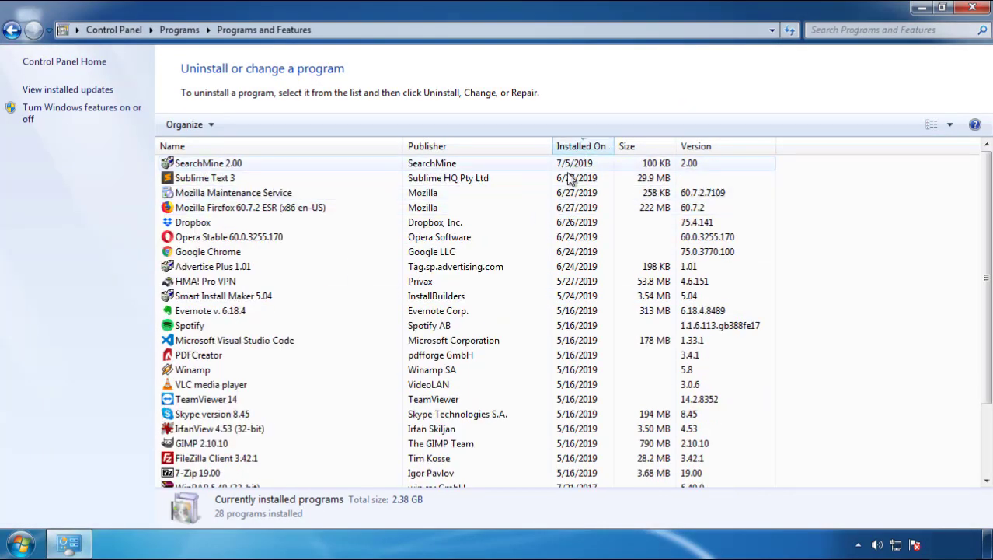
# Step: Uninstall SearchMine 2.00, confirming the removal and closing the finished uninstaller
pyautogui.click(210, 166)
pyautogui.click(256, 127)
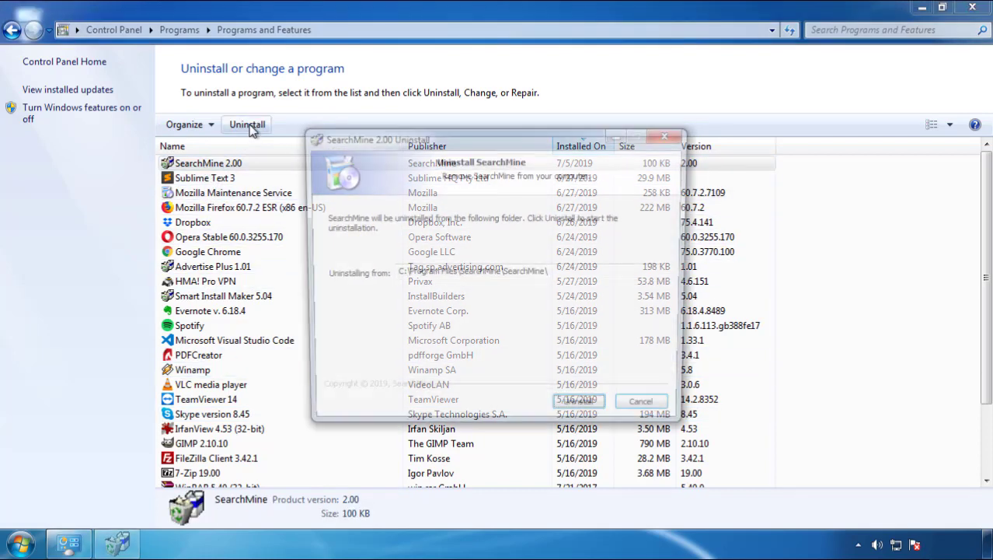
pyautogui.click(576, 410)
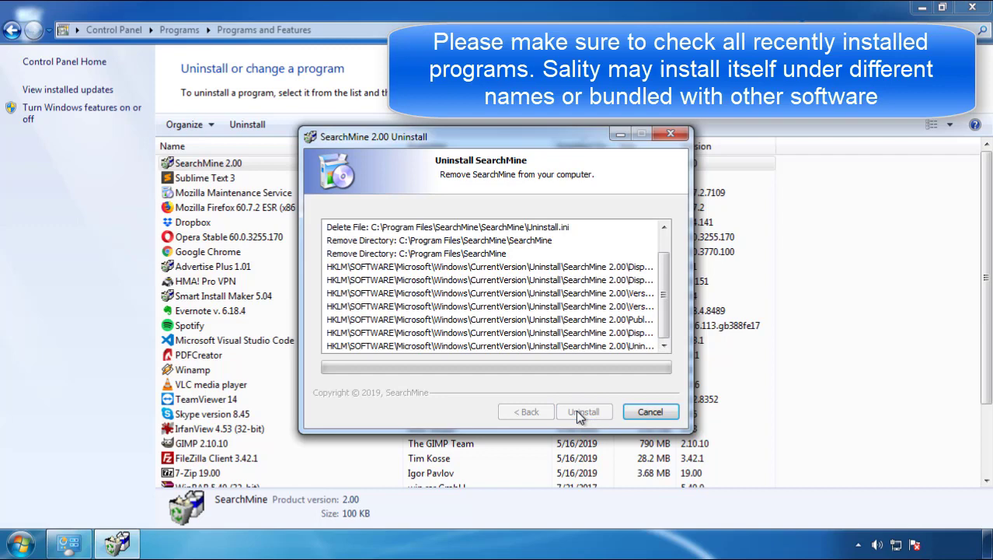
pyautogui.click(584, 412)
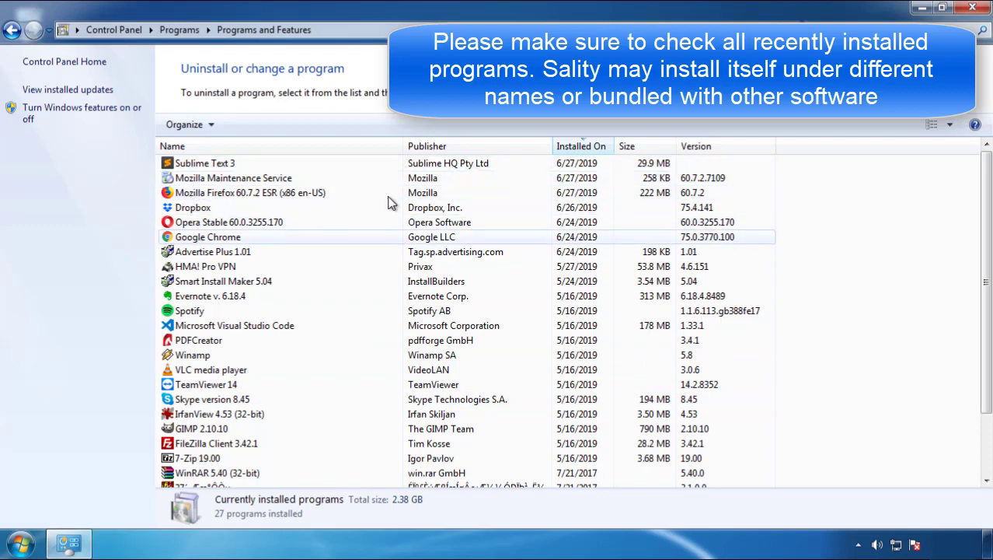
# Step: Close Programs and Features, restart Windows and choose Safe Mode at boot
pyautogui.click(974, 10)
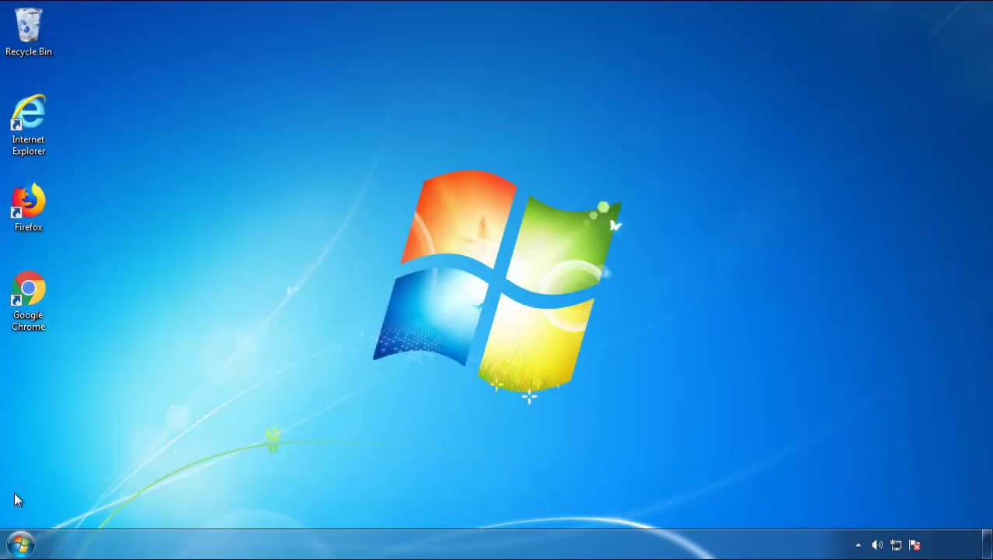
pyautogui.click(19, 542)
pyautogui.click(269, 504)
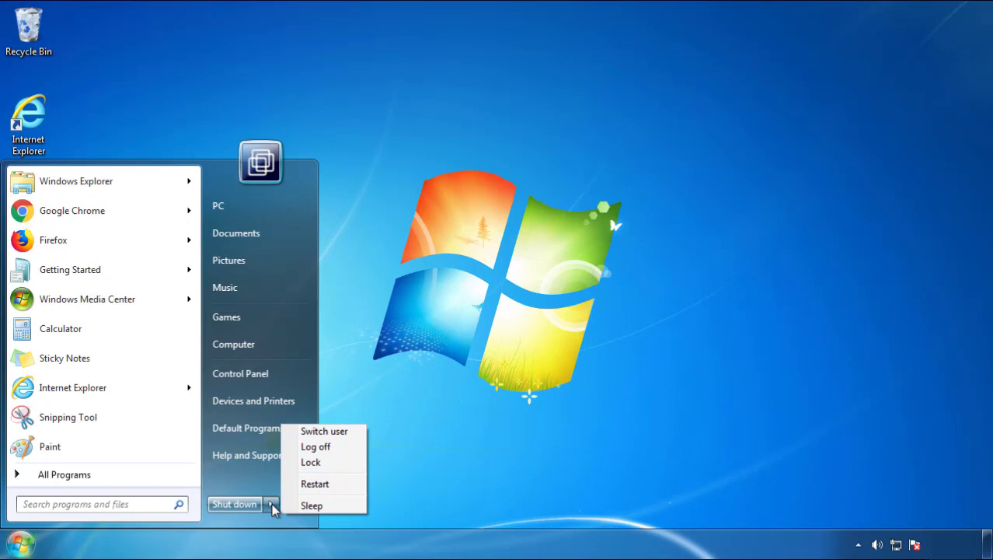
pyautogui.click(514, 454)
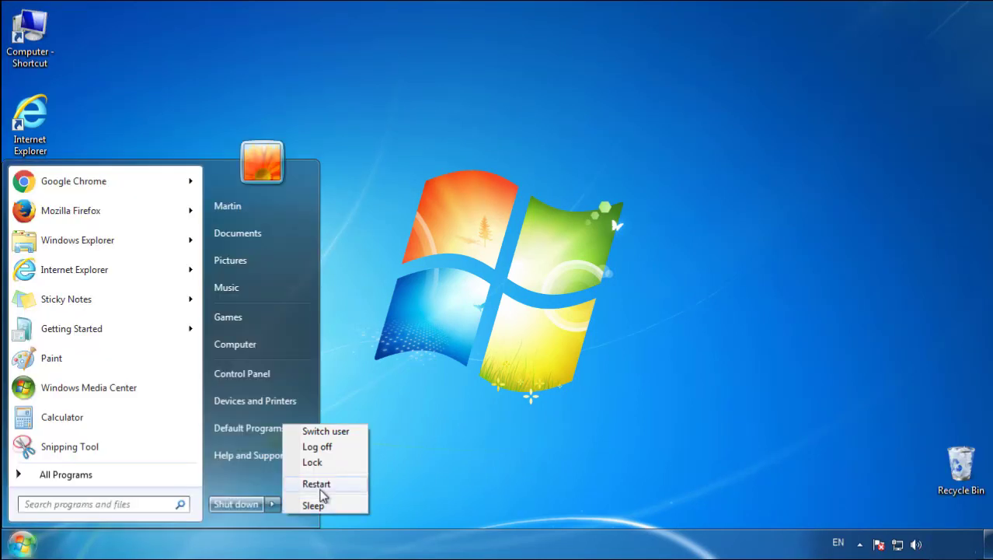
pyautogui.click(322, 492)
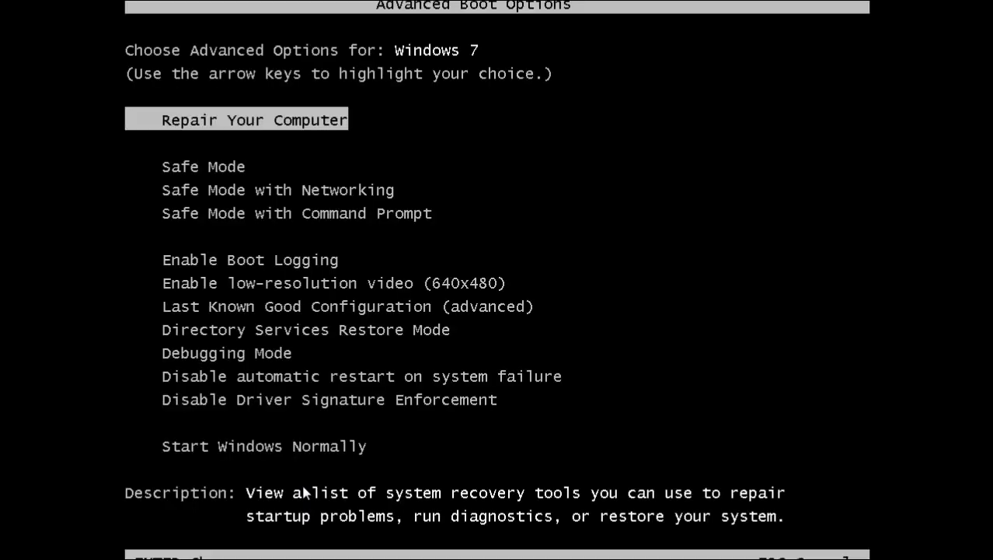
pyautogui.press('Down')
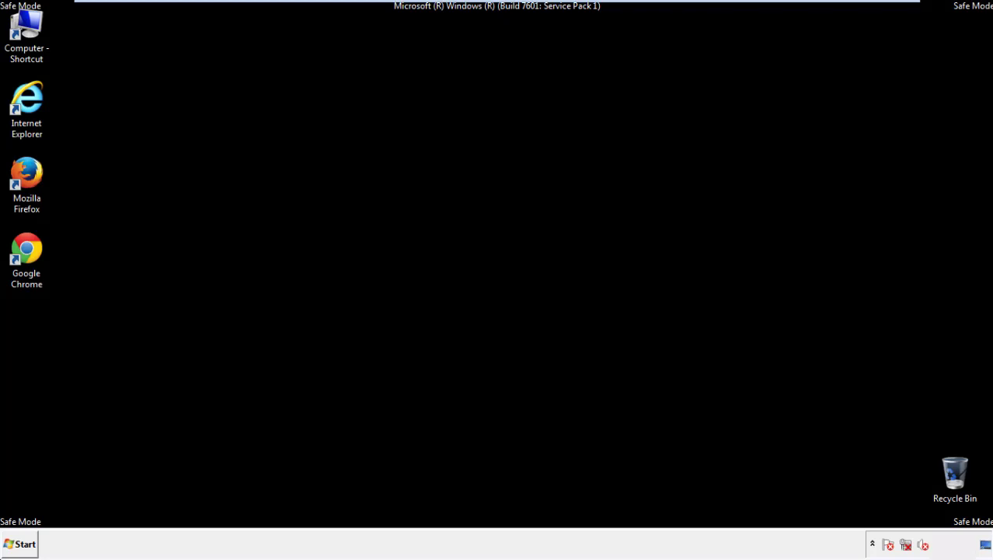
# Step: Launch Firefox, decline the default-browser prompt and show the Menu Bar
pyautogui.doubleClick(36, 181)
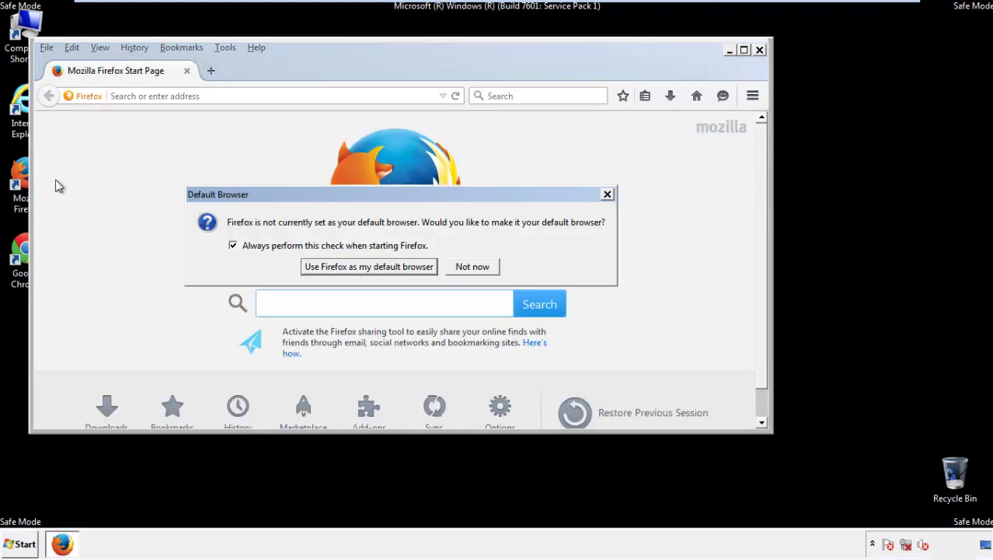
pyautogui.click(477, 267)
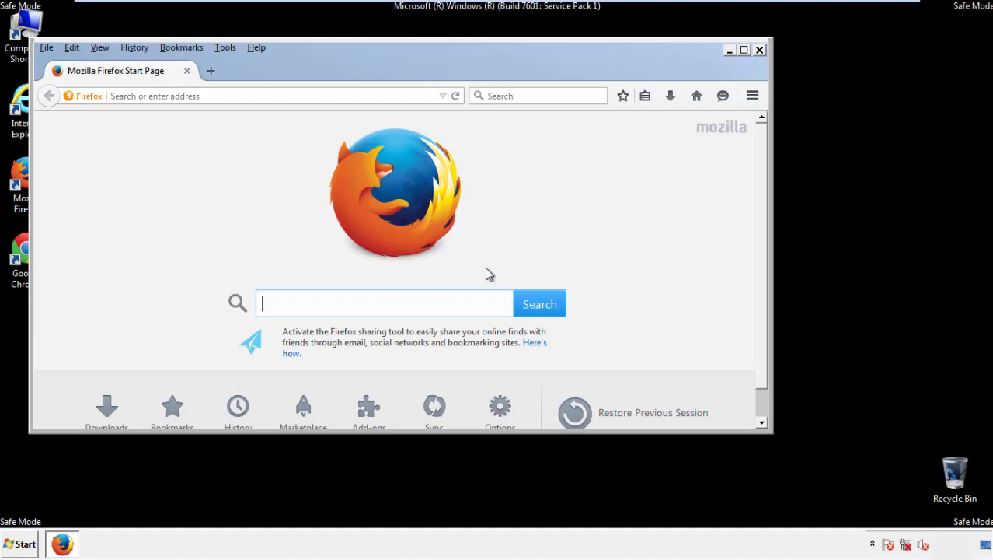
pyautogui.rightClick(303, 69)
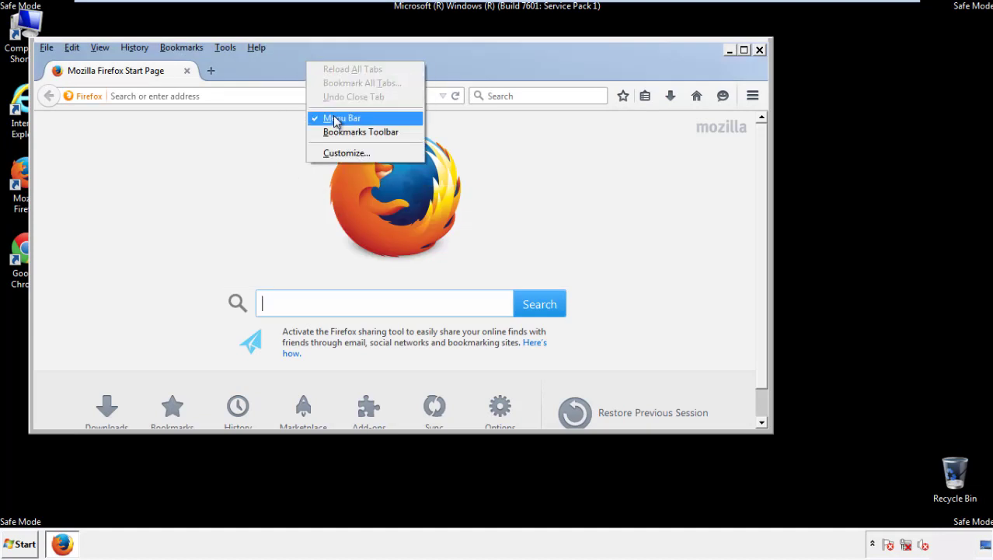
pyautogui.click(333, 117)
pyautogui.rightClick(313, 65)
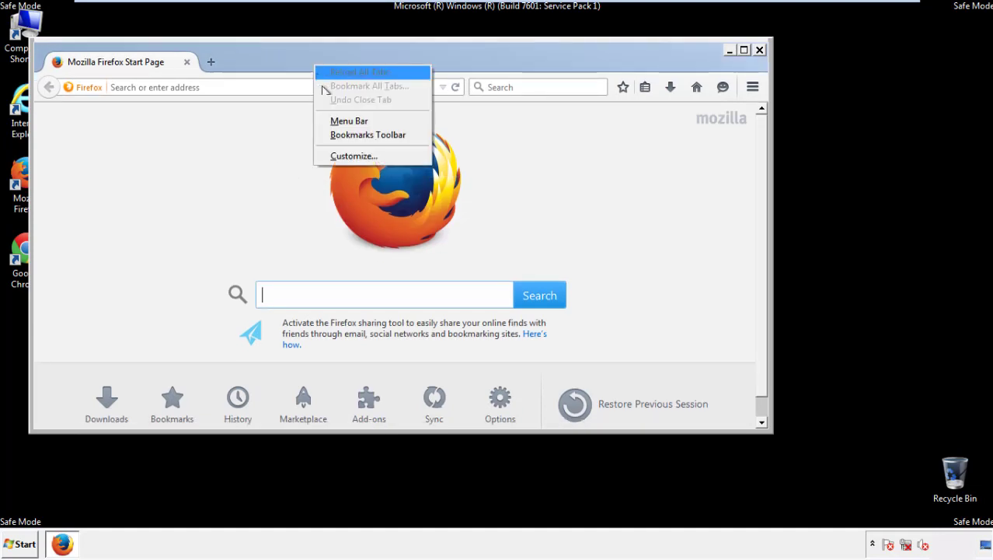
pyautogui.click(333, 122)
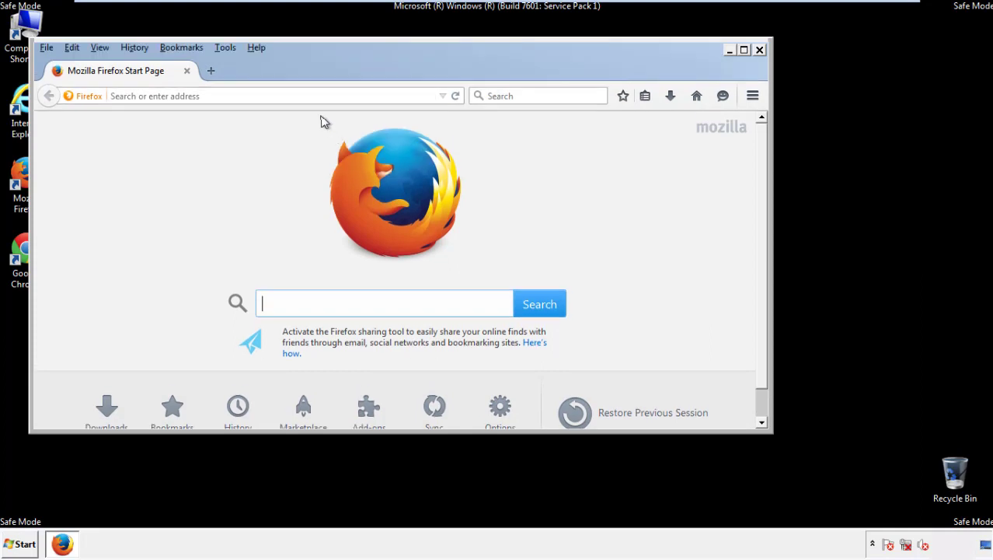
# Step: Set Clear Recent History to Everything with Offline Website Data and Site Preferences ticked
pyautogui.click(142, 50)
pyautogui.click(151, 77)
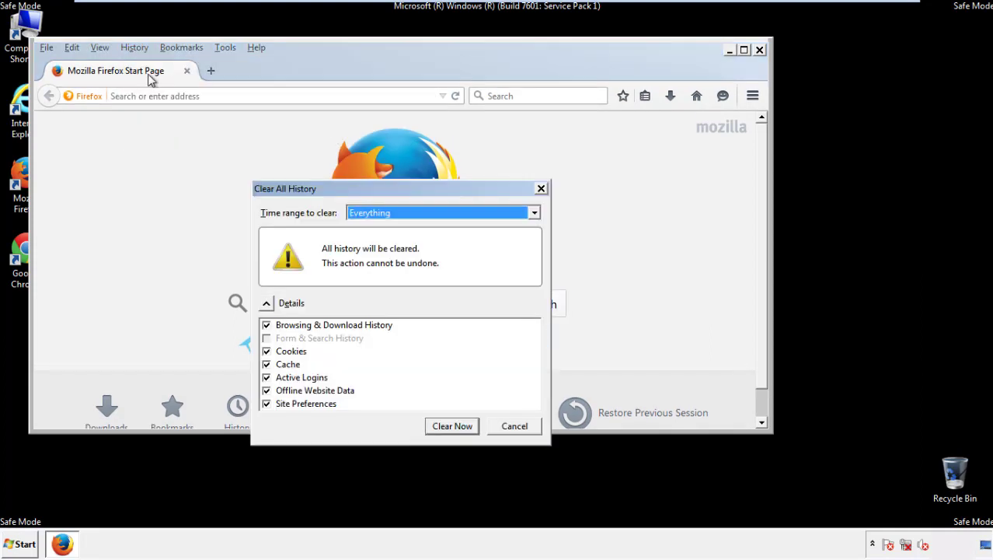
pyautogui.click(369, 217)
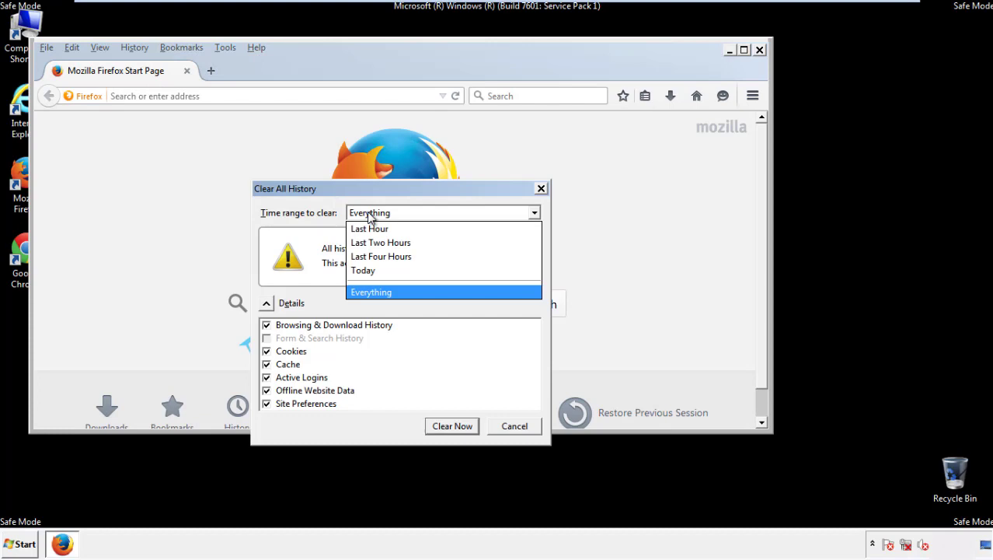
pyautogui.click(372, 289)
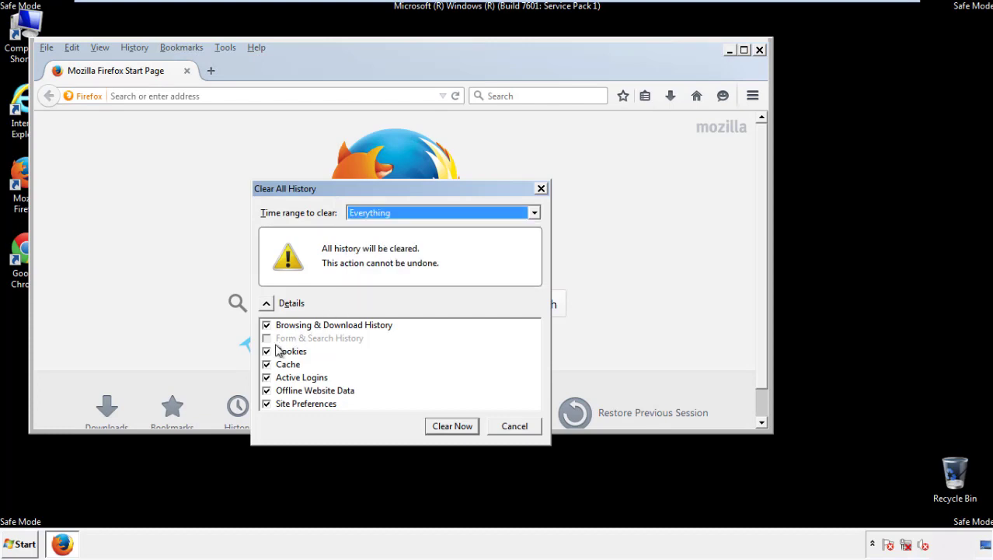
pyautogui.click(266, 390)
pyautogui.click(266, 390)
pyautogui.click(267, 403)
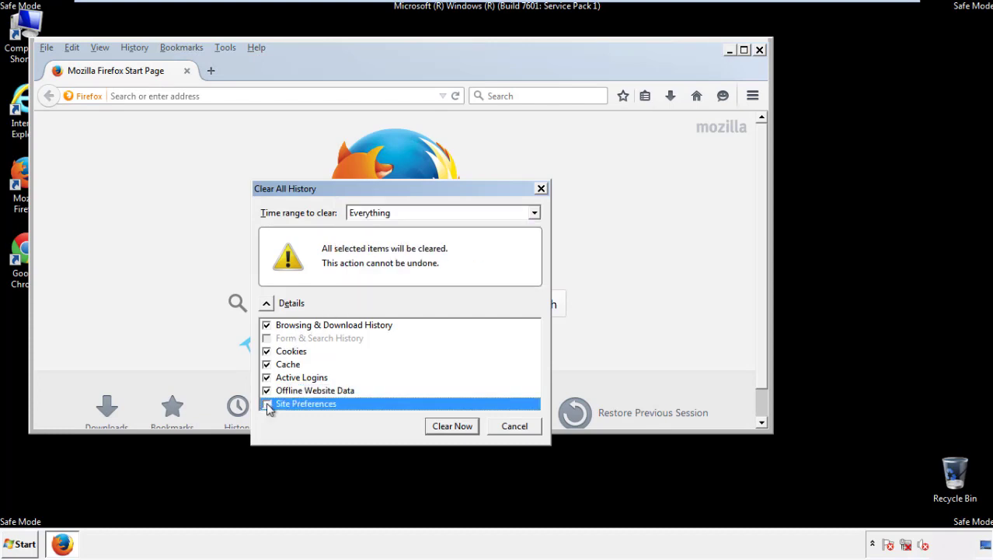
pyautogui.click(266, 403)
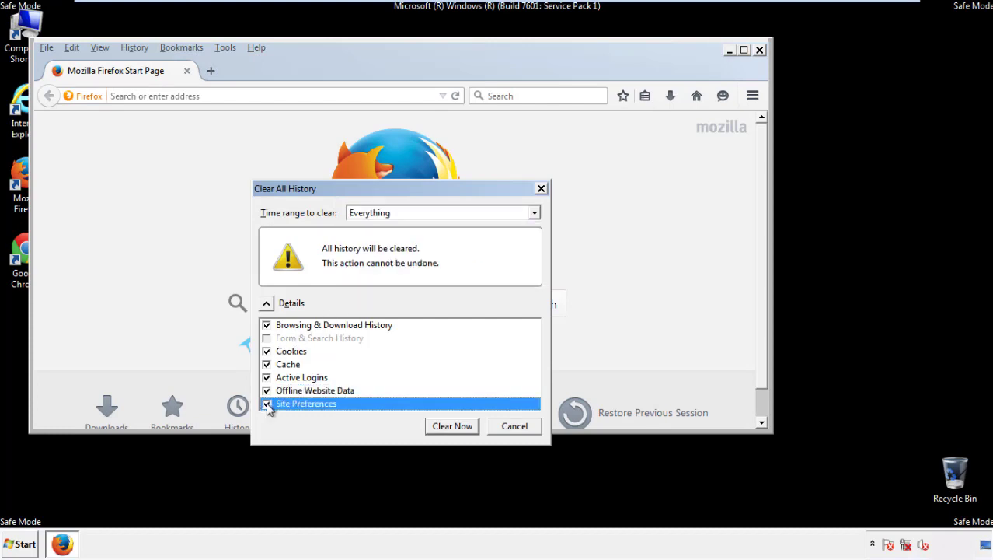
# Step: Clear the history, then refresh Firefox from the Troubleshooting Information page
pyautogui.click(451, 427)
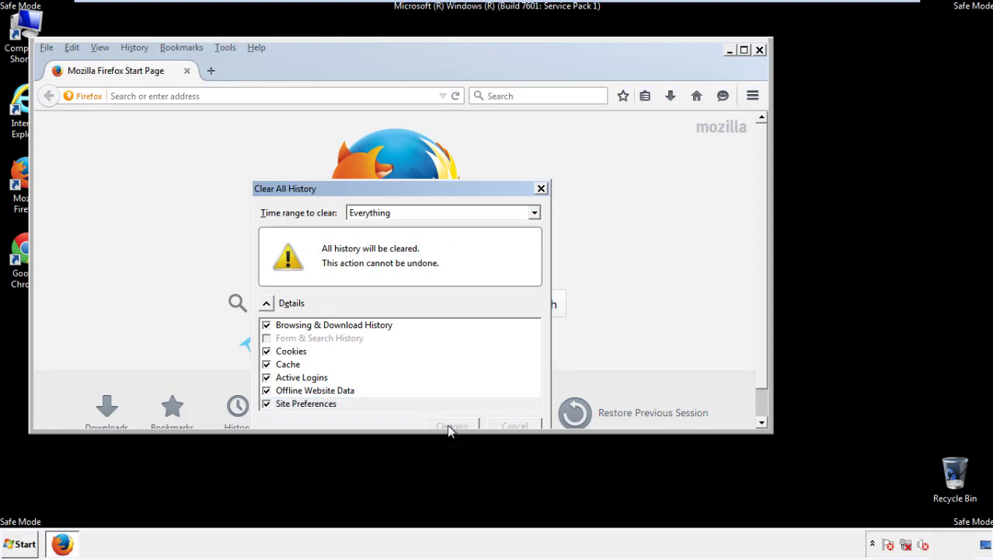
pyautogui.click(256, 48)
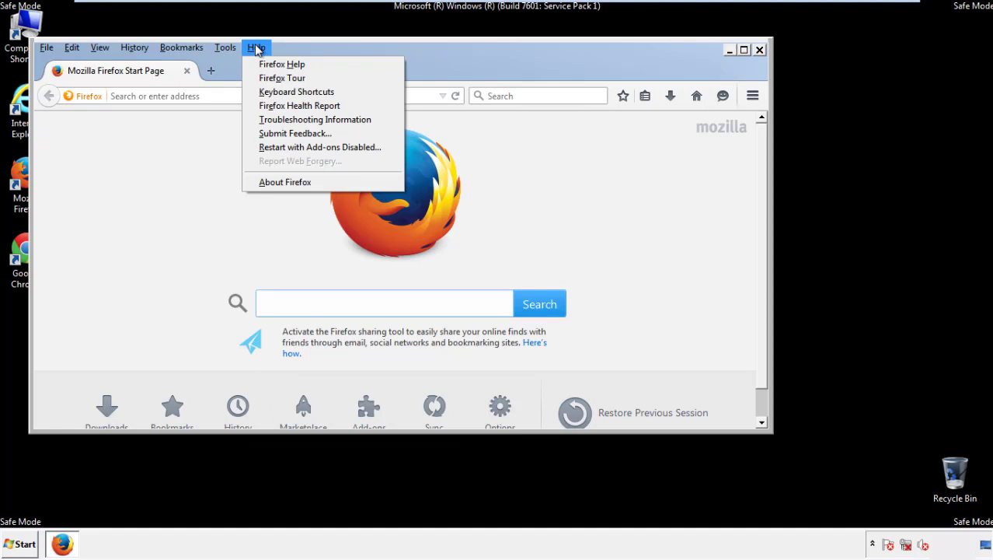
pyautogui.click(287, 119)
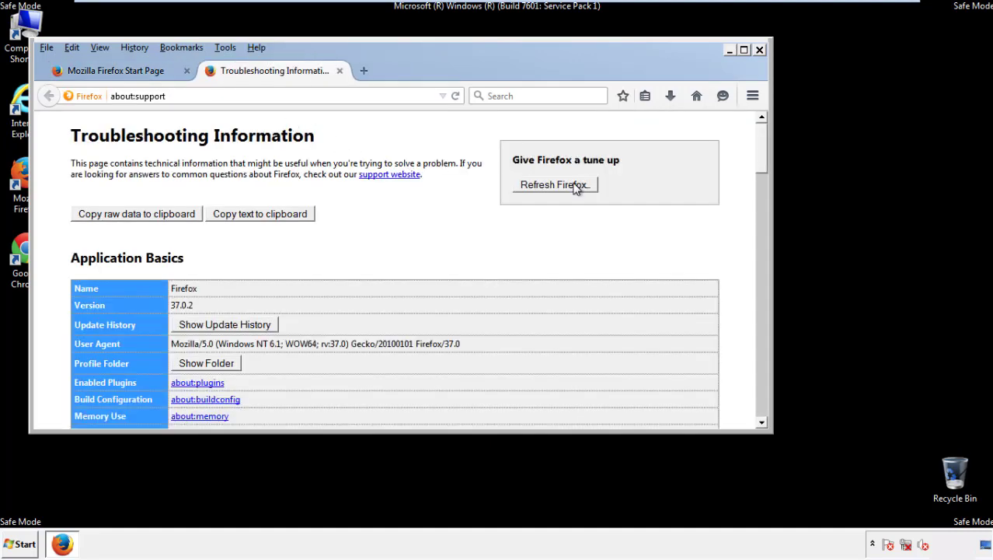
pyautogui.click(576, 186)
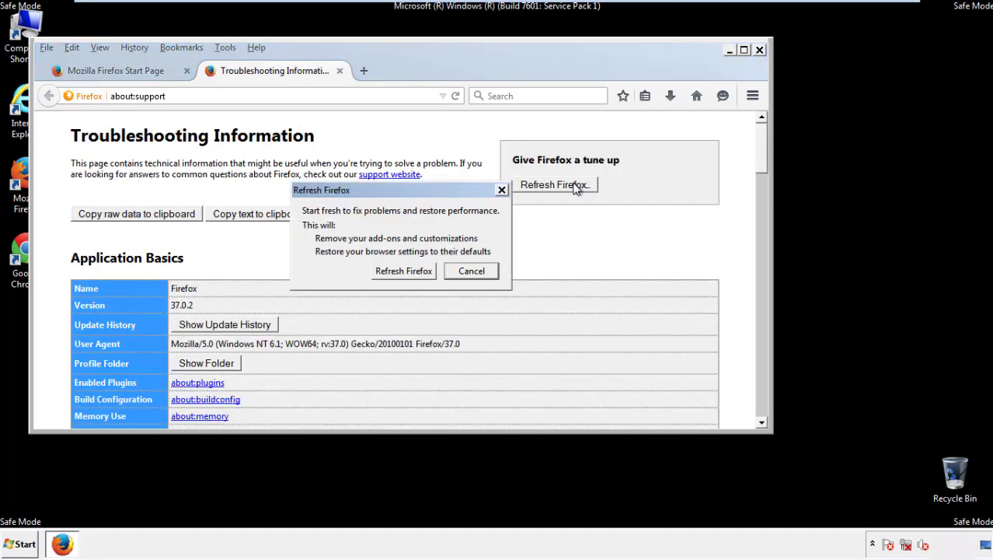
pyautogui.click(404, 271)
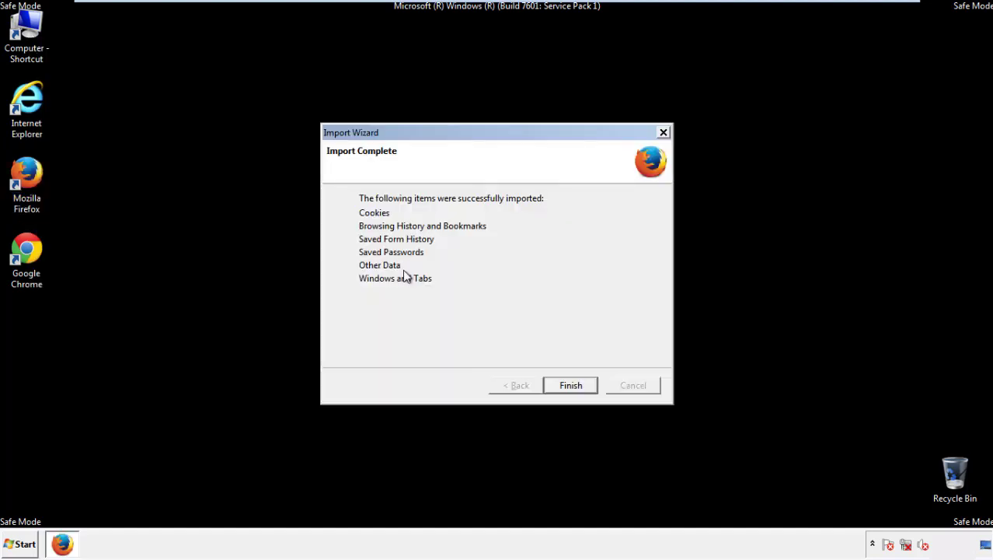
# Step: Finish the Import Wizard, decline the default-browser prompt and close Firefox
pyautogui.click(570, 385)
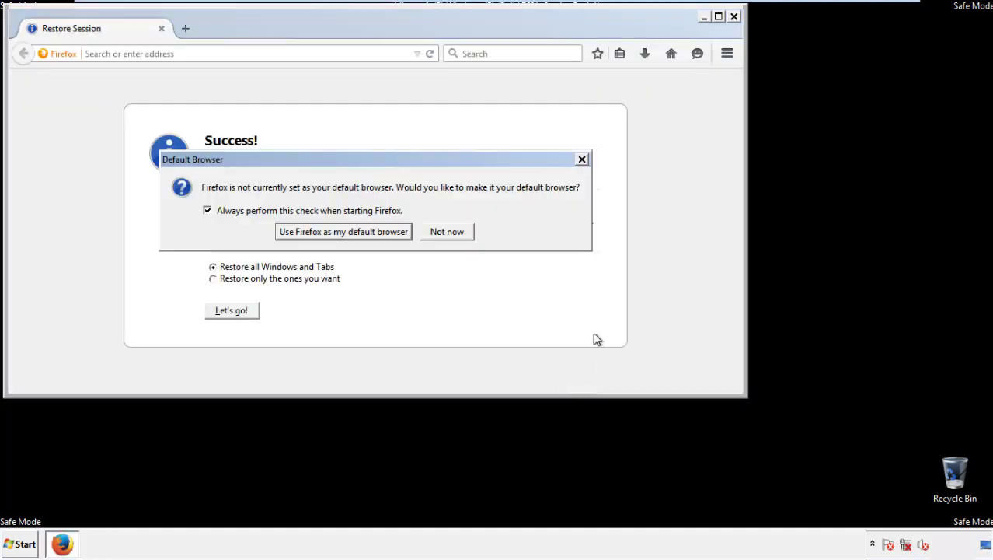
pyautogui.click(449, 230)
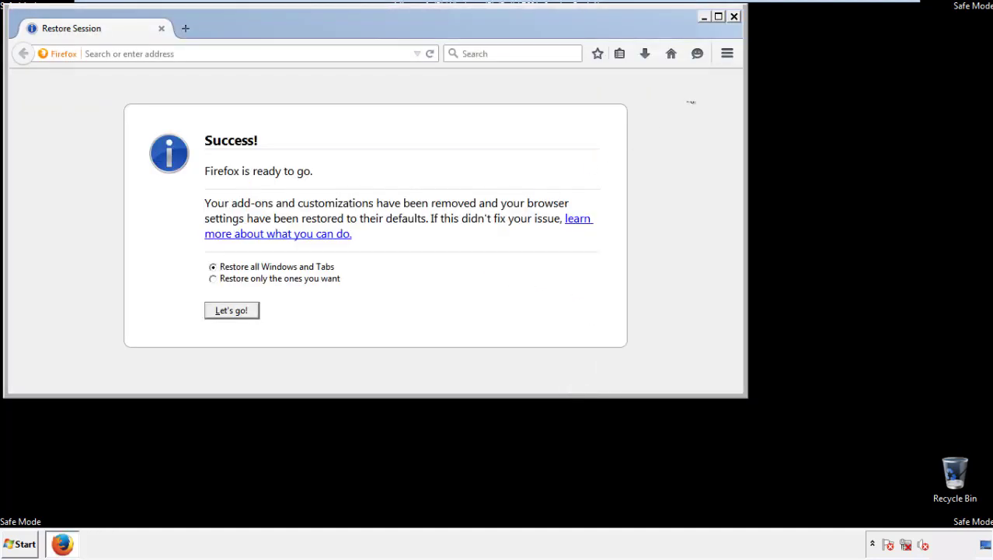
pyautogui.click(733, 17)
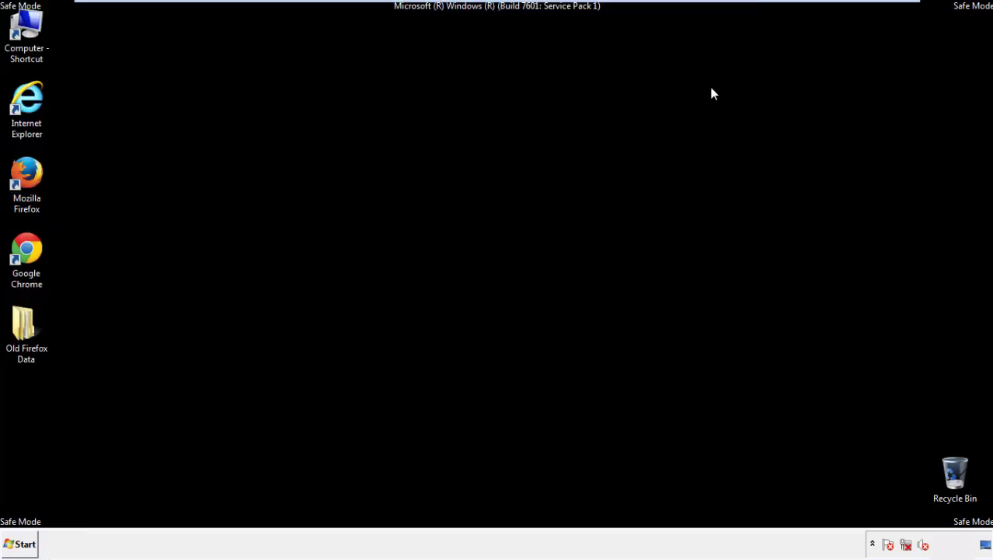
# Step: Launch Chrome, choose 'Don't ask again' on the default-browser infobar, and open Settings
pyautogui.click(23, 247)
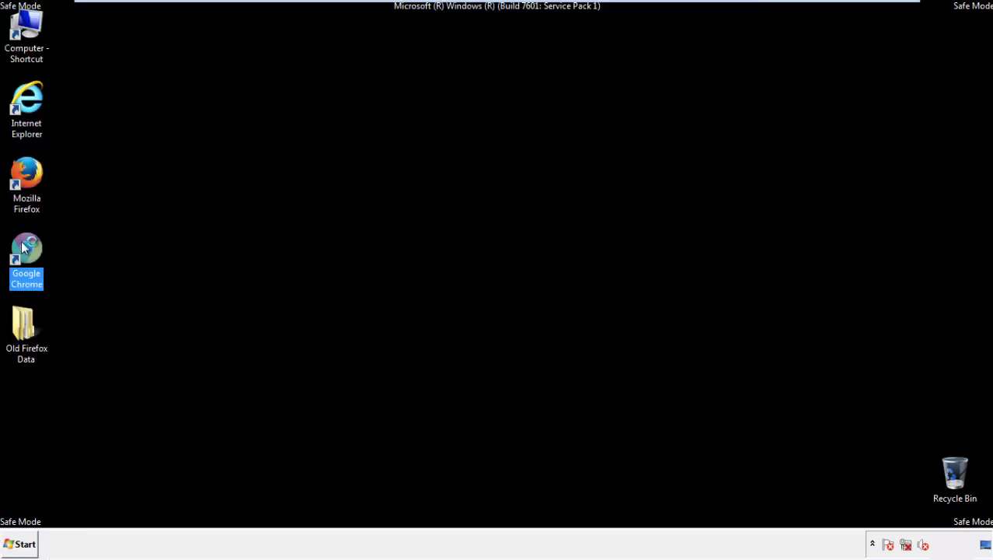
pyautogui.doubleClick(23, 247)
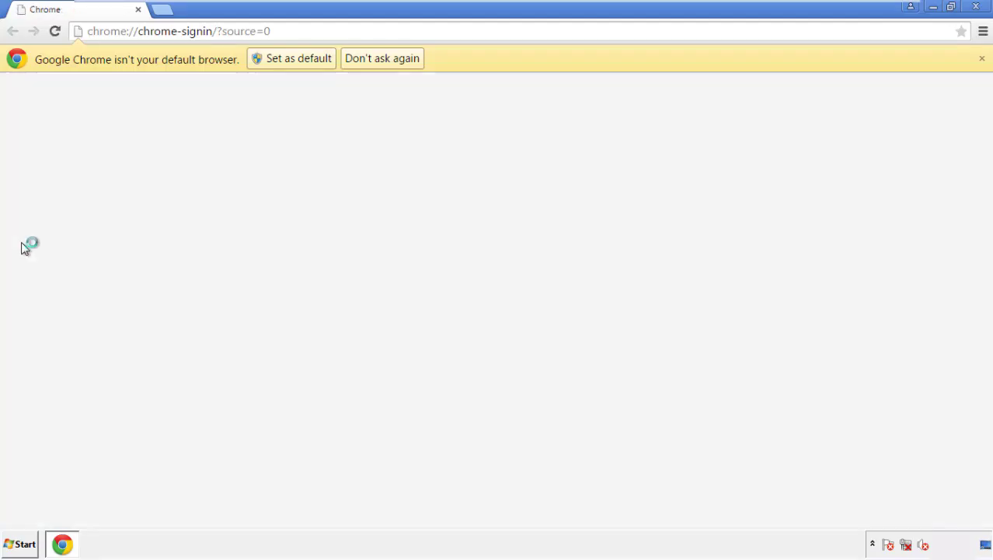
pyautogui.click(398, 62)
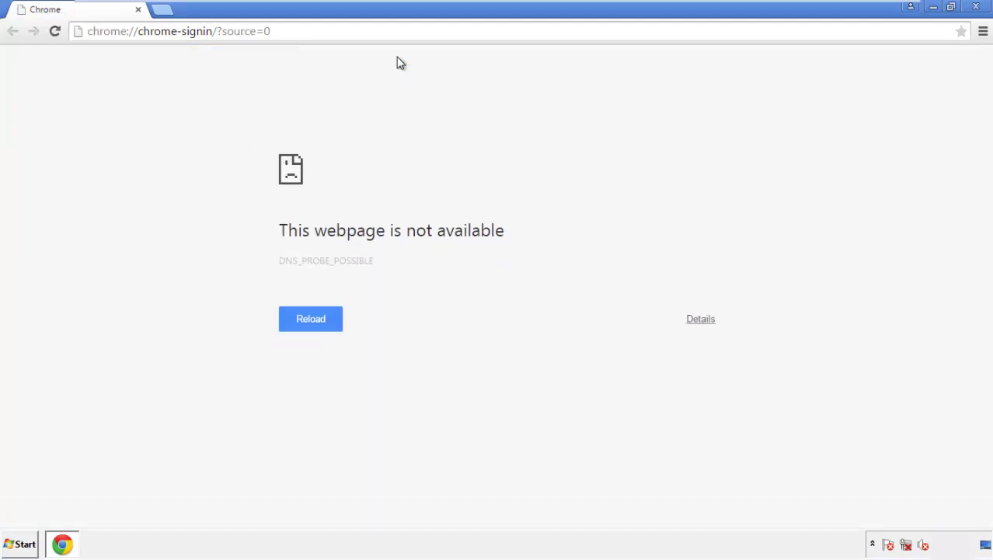
pyautogui.click(982, 35)
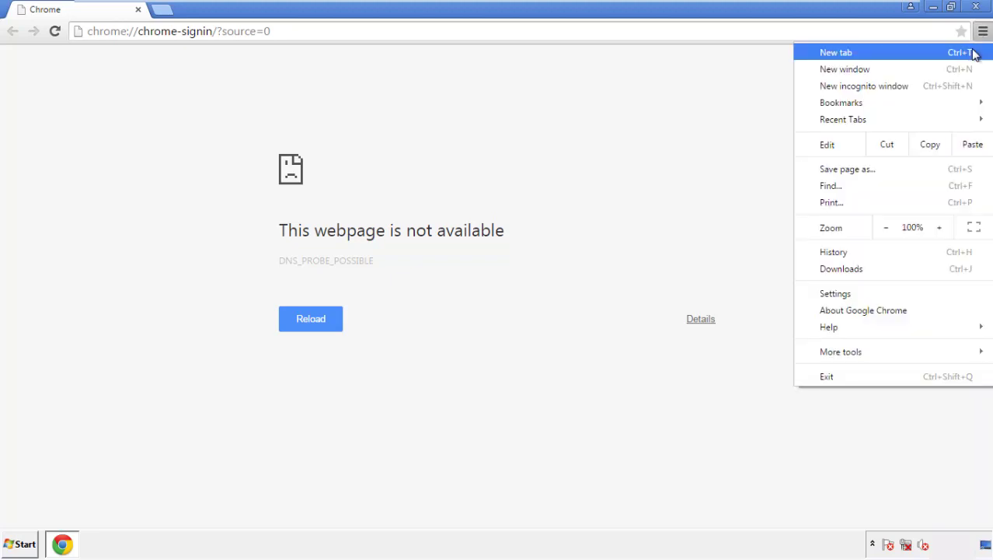
pyautogui.click(837, 293)
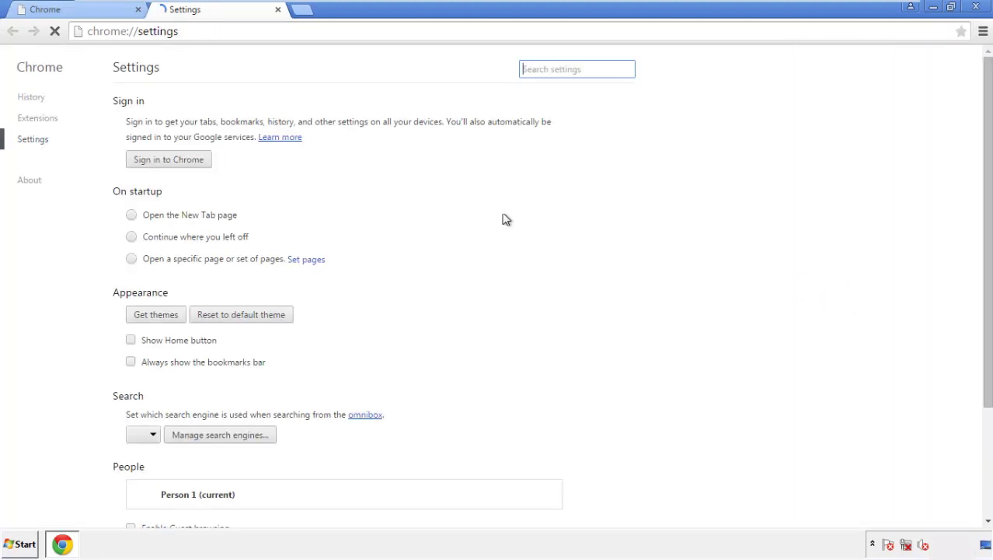
# Step: Clear Chrome browsing data from the beginning of time, including autofill form data
pyautogui.click(34, 98)
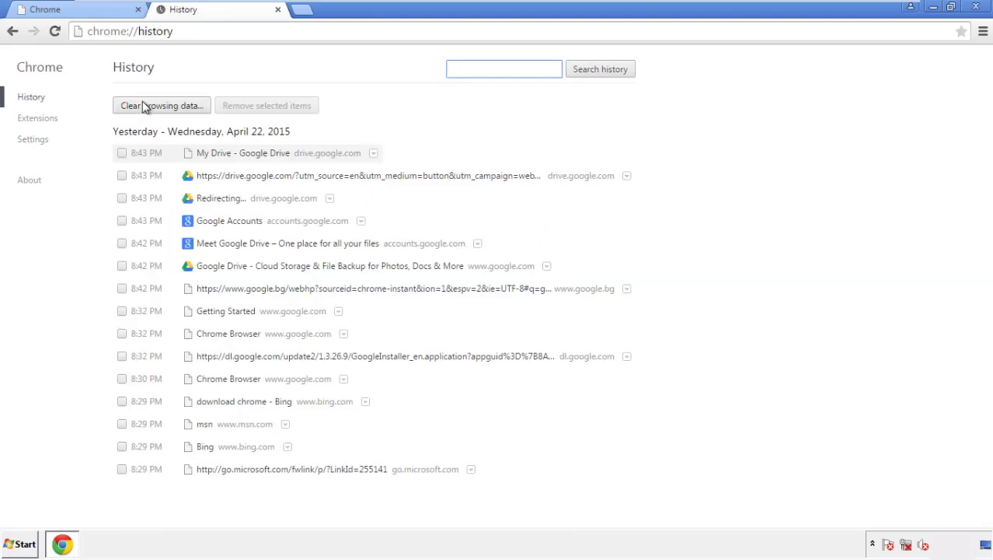
pyautogui.click(149, 109)
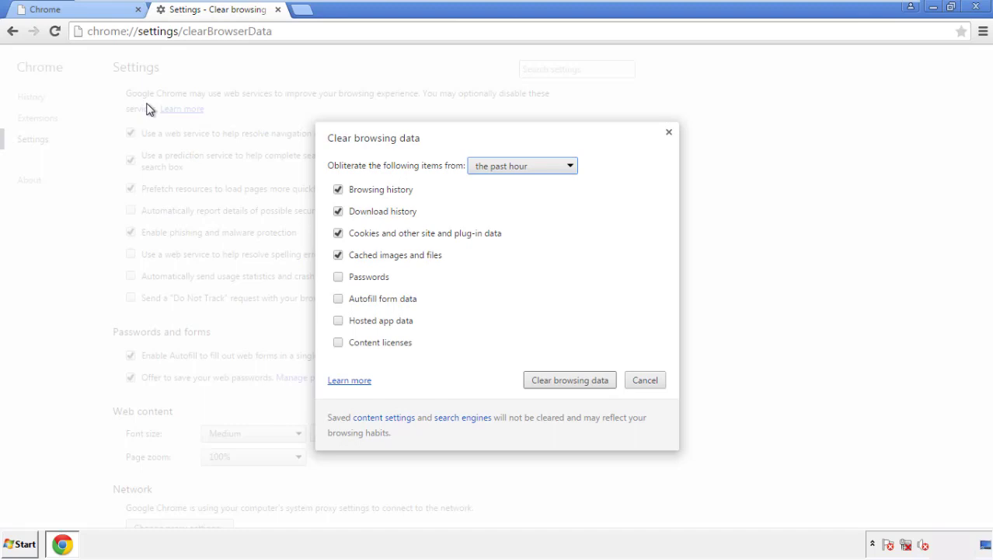
pyautogui.click(500, 168)
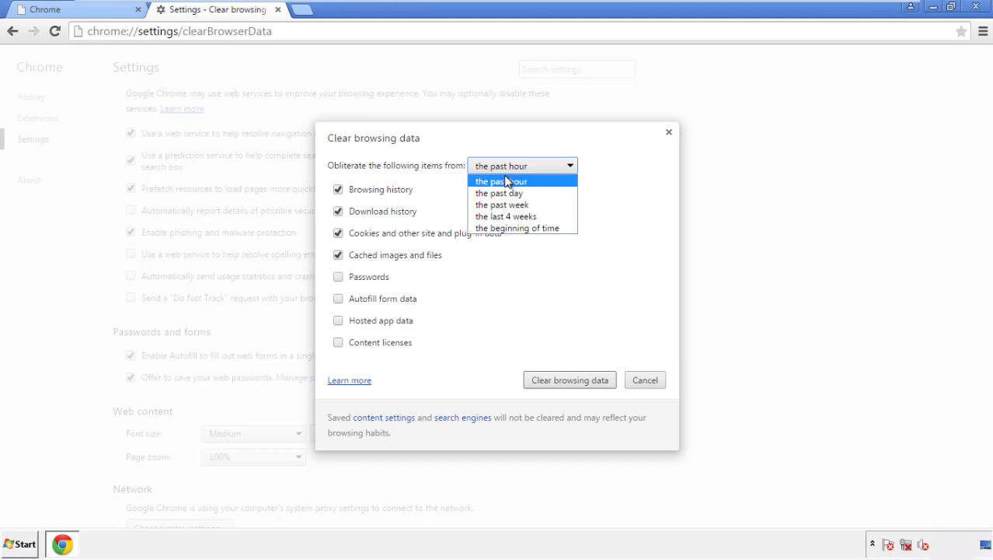
pyautogui.click(497, 230)
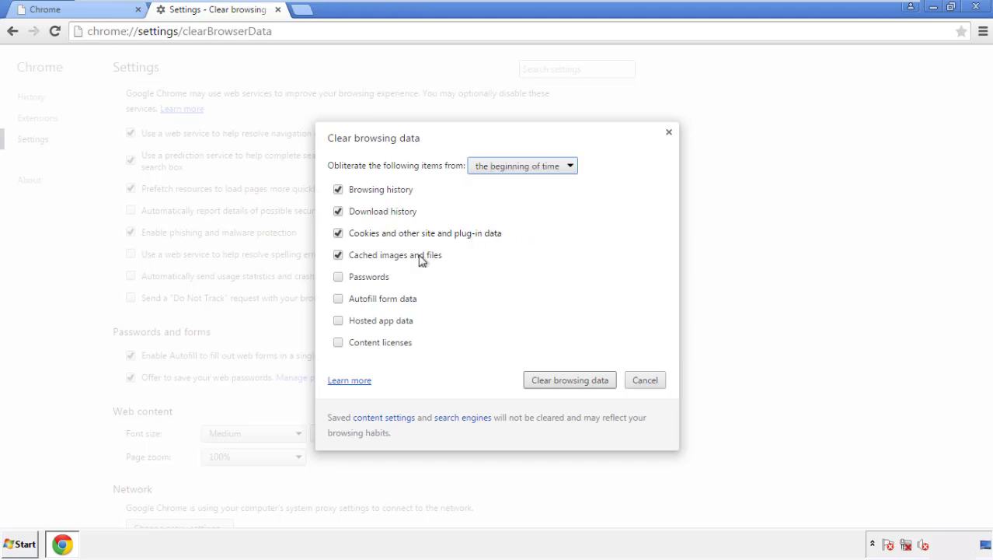
pyautogui.click(343, 300)
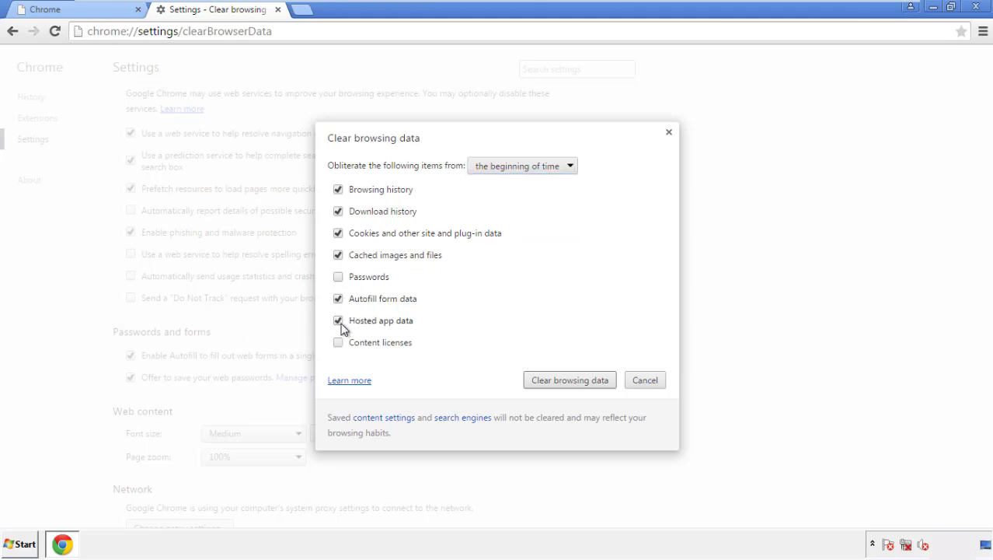
pyautogui.click(556, 381)
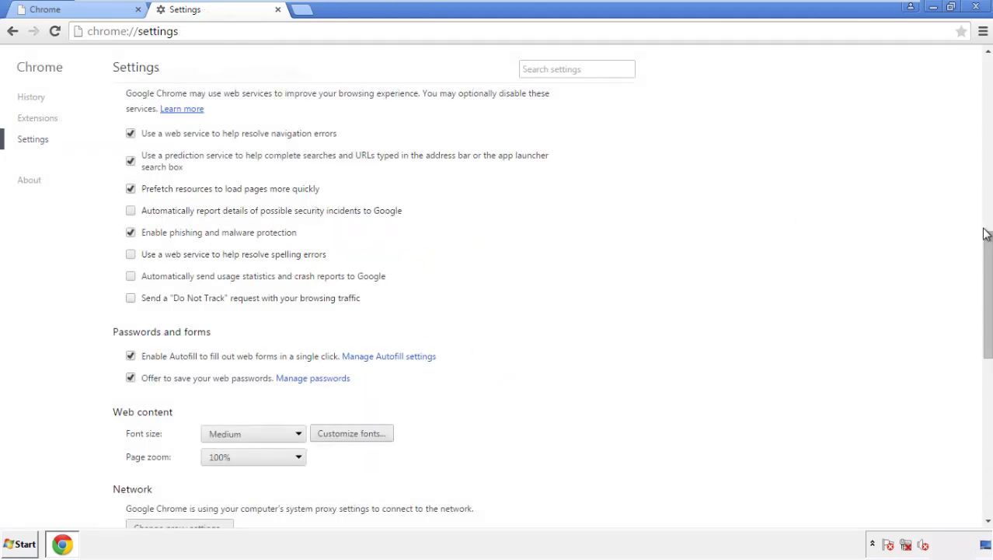
# Step: Reset Chrome settings to their original defaults and close the browser
pyautogui.moveTo(985, 234); pyautogui.dragTo(983, 431)
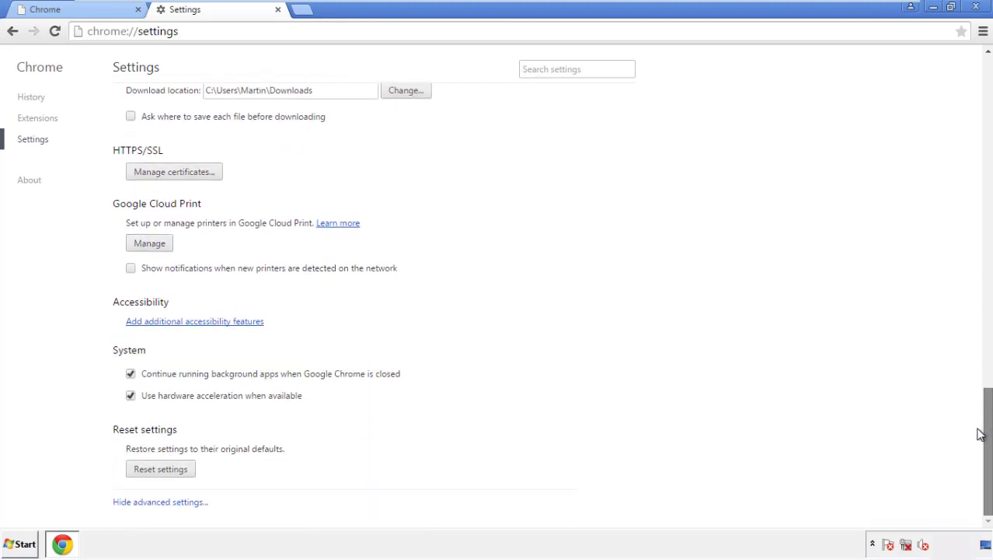
pyautogui.click(188, 471)
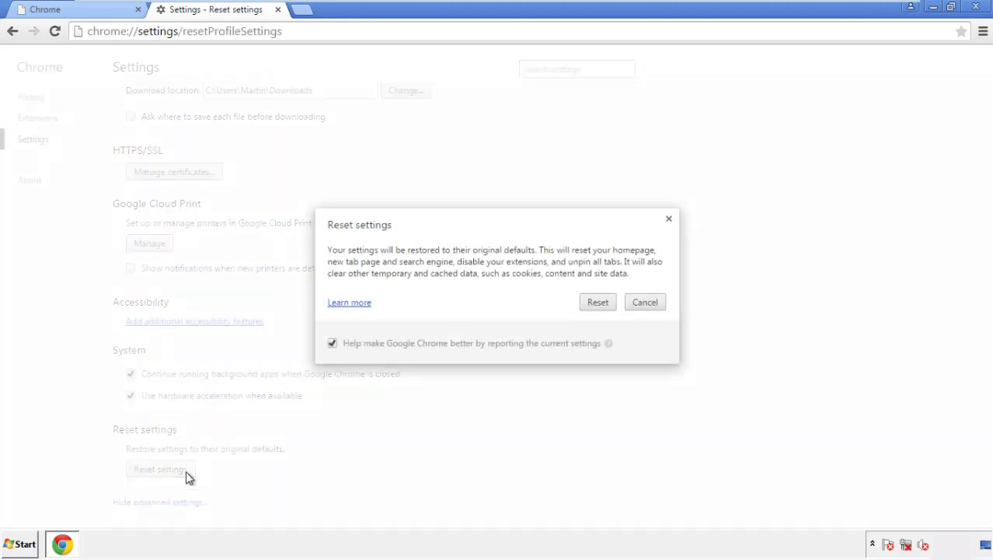
pyautogui.click(598, 303)
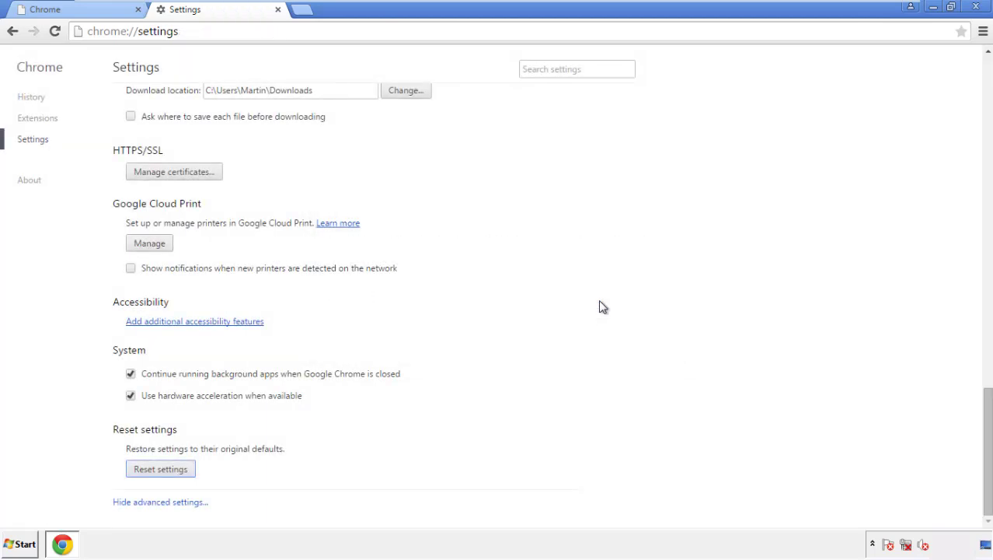
pyautogui.click(974, 7)
# Step: Launch Firefox, remove Search Mine in the Add-ons manager, and close the browser
pyautogui.click(535, 252)
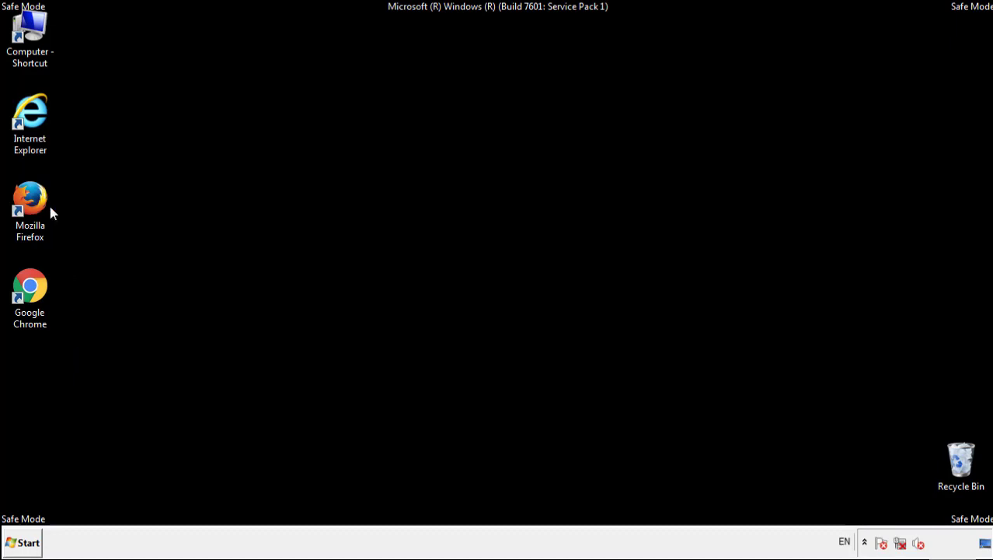
pyautogui.doubleClick(38, 194)
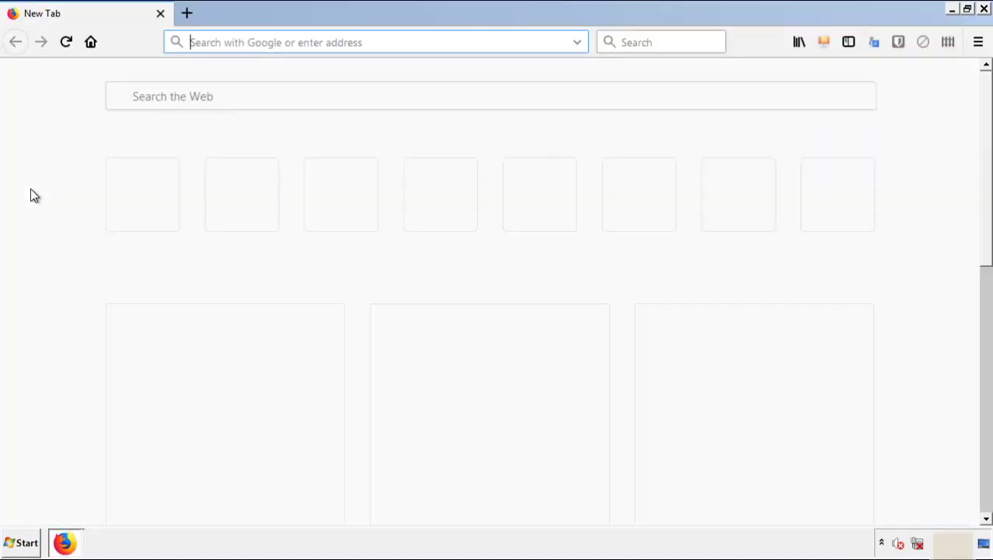
pyautogui.click(978, 42)
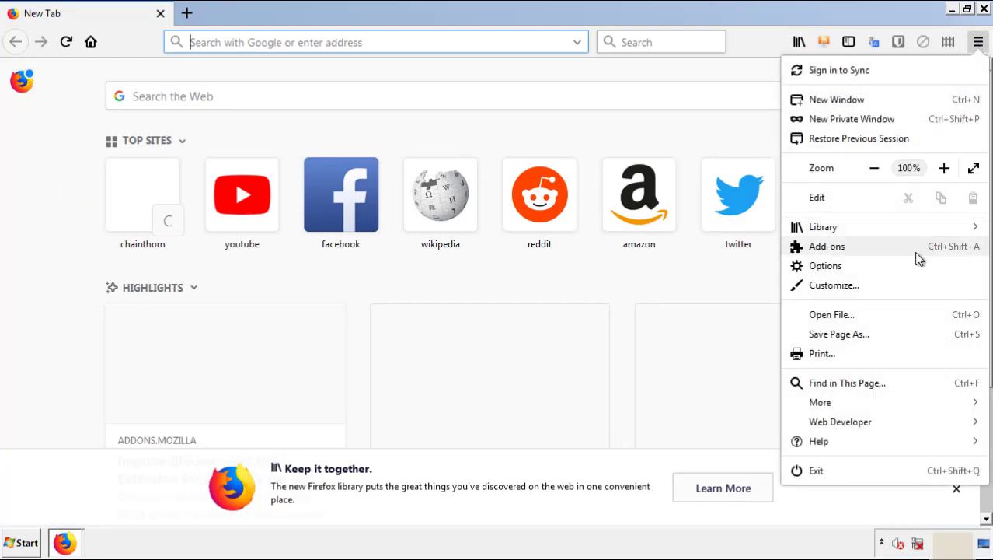
pyautogui.click(827, 246)
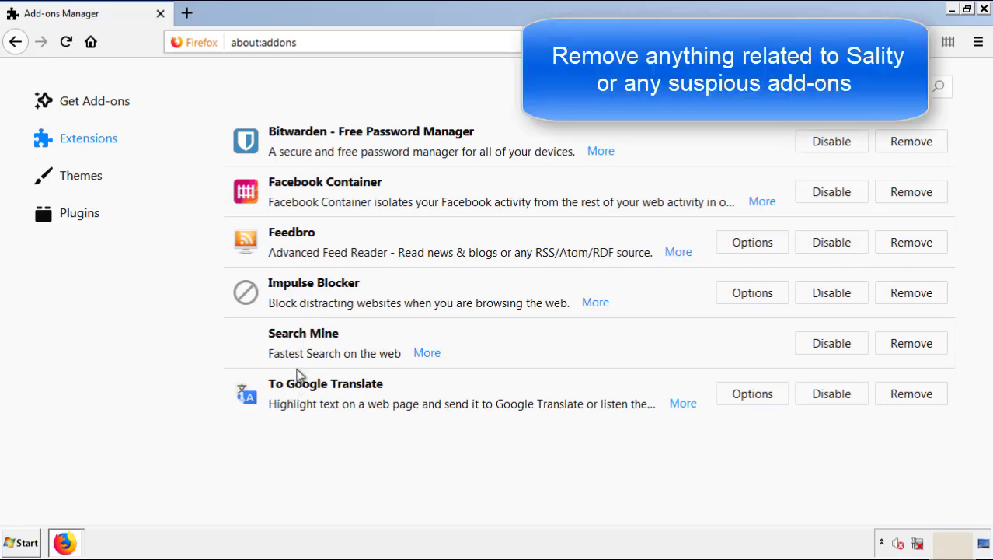
pyautogui.click(906, 347)
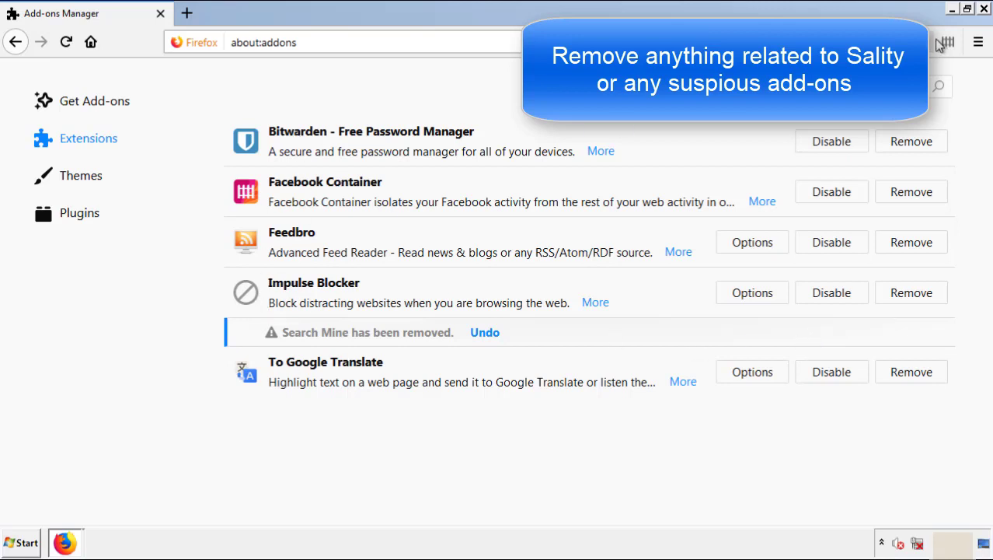
pyautogui.click(984, 9)
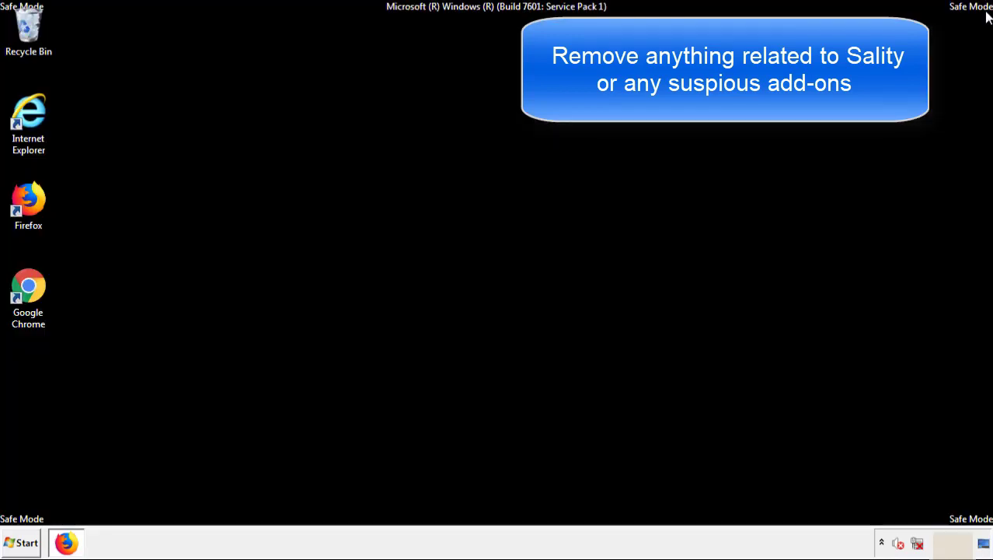
# Step: Launch Chrome and remove Search Mine from More tools > Extensions, confirming the removal
pyautogui.doubleClick(29, 293)
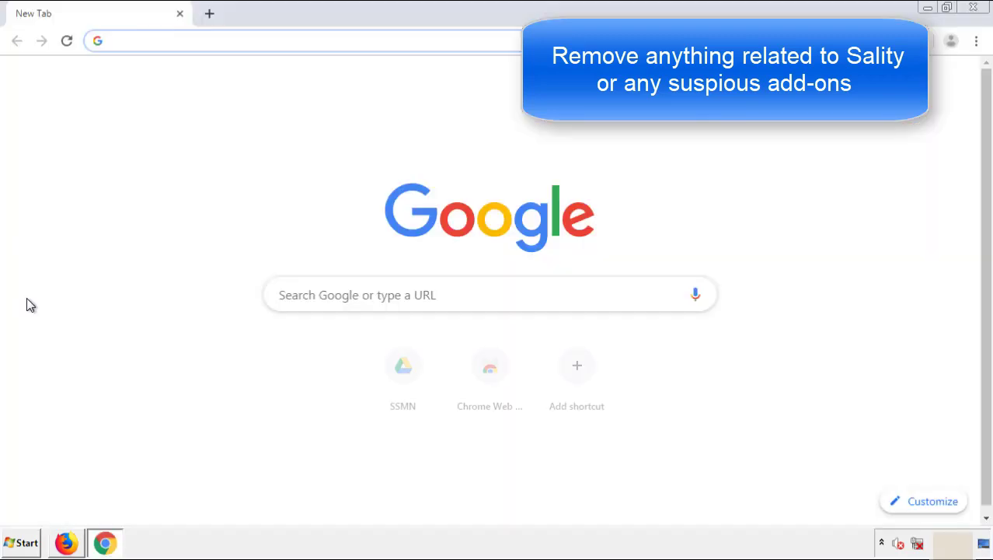
pyautogui.click(976, 41)
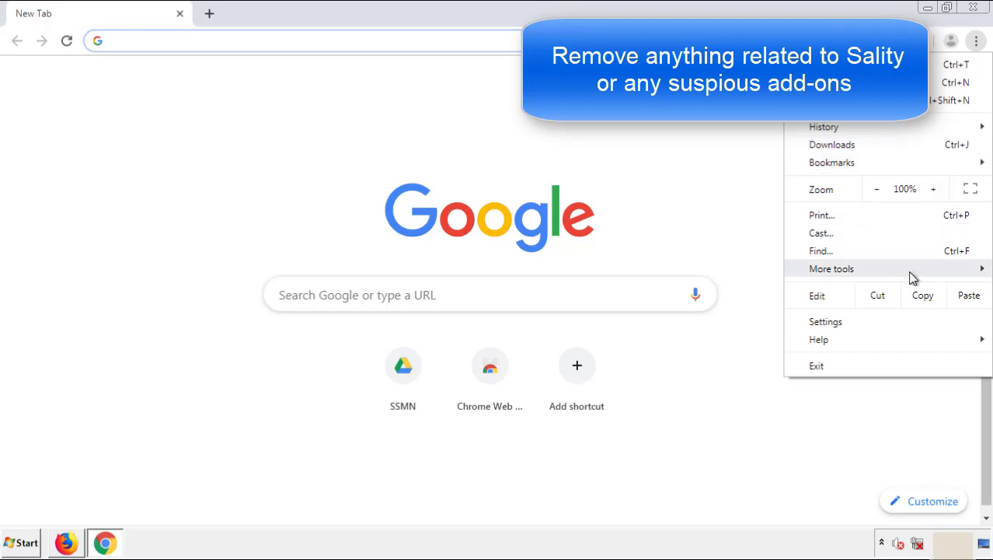
pyautogui.moveTo(889, 273)
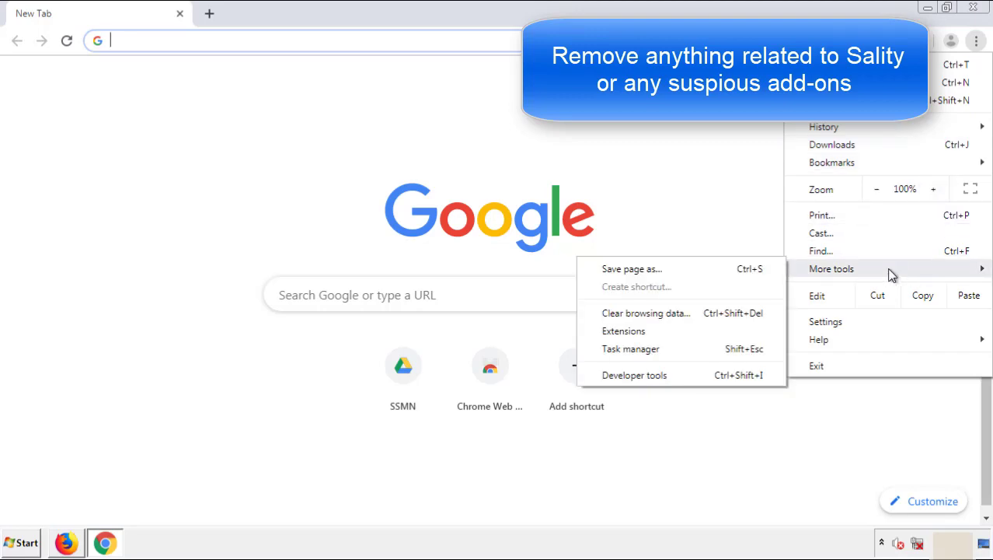
pyautogui.click(631, 330)
pyautogui.scroll(-5, 282, 255)
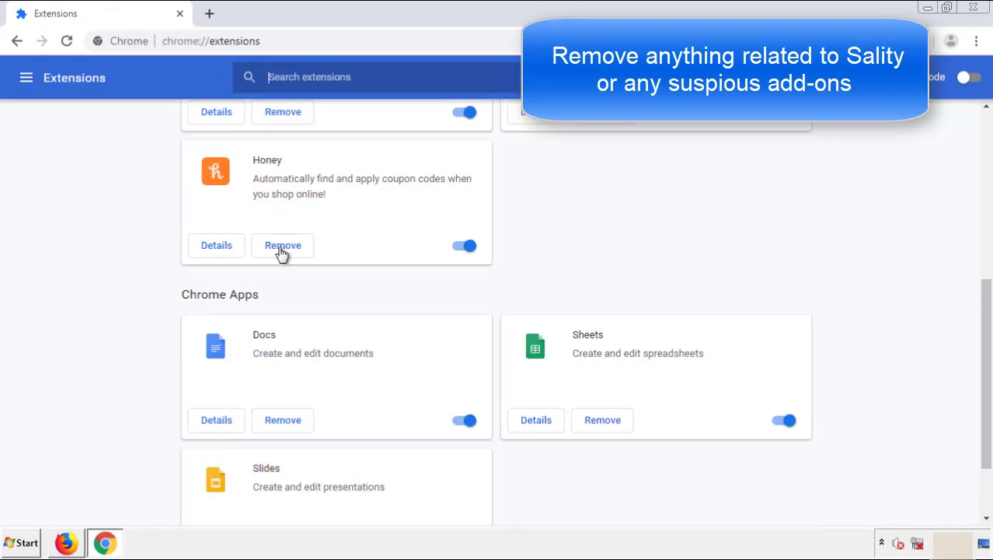
pyautogui.scroll(5, 377, 284)
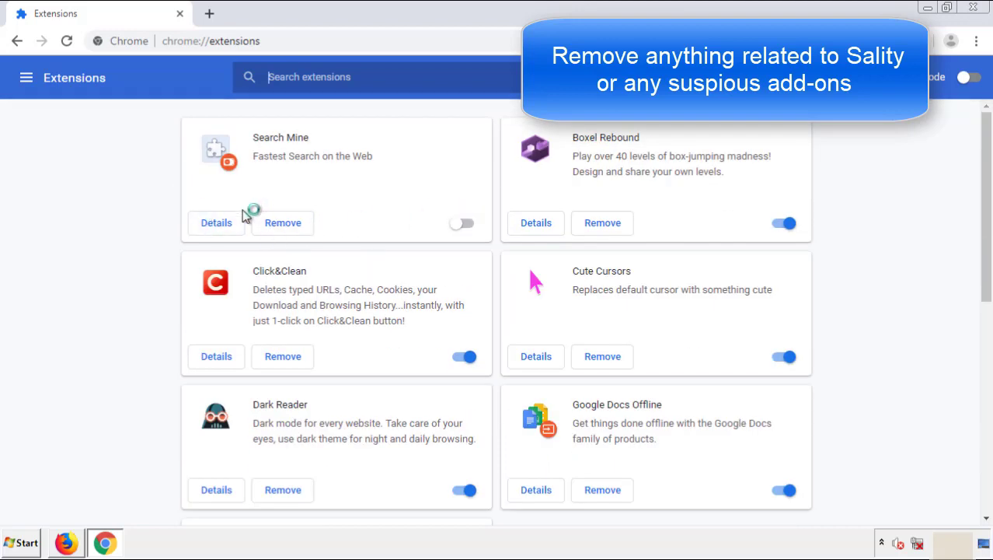
pyautogui.click(281, 226)
pyautogui.click(547, 132)
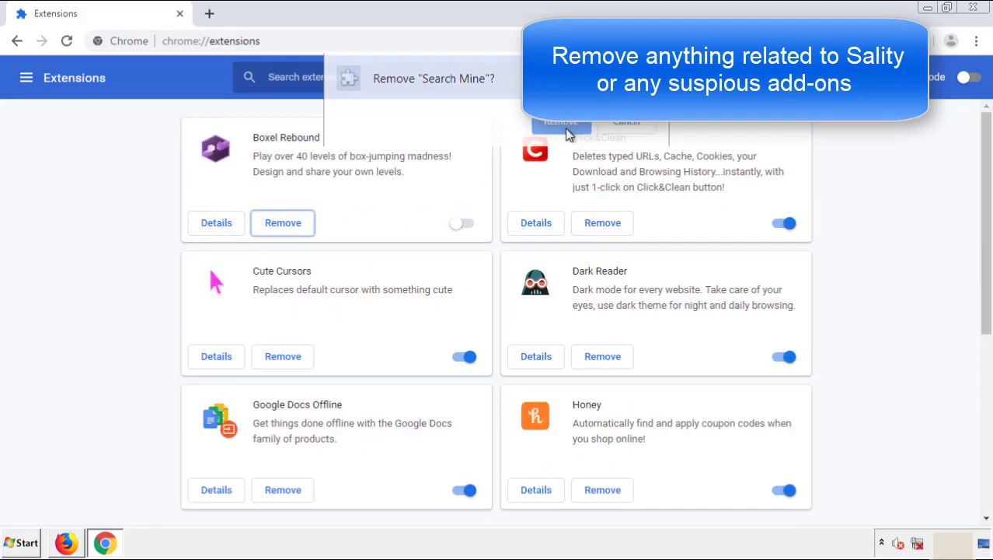
# Step: Close Chrome and bring up the Start menu's shut-down options showing Restart
pyautogui.click(981, 11)
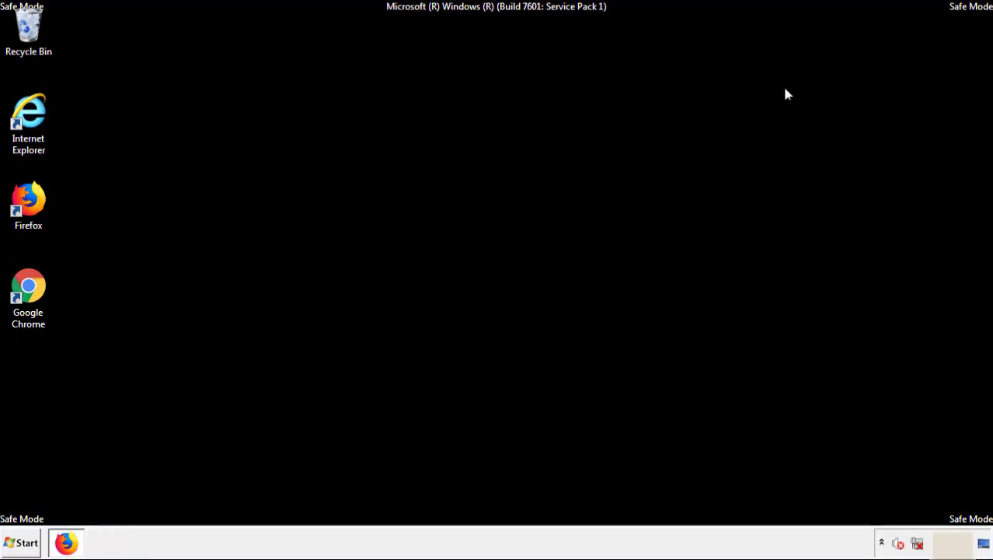
pyautogui.click(22, 543)
pyautogui.moveTo(269, 510)
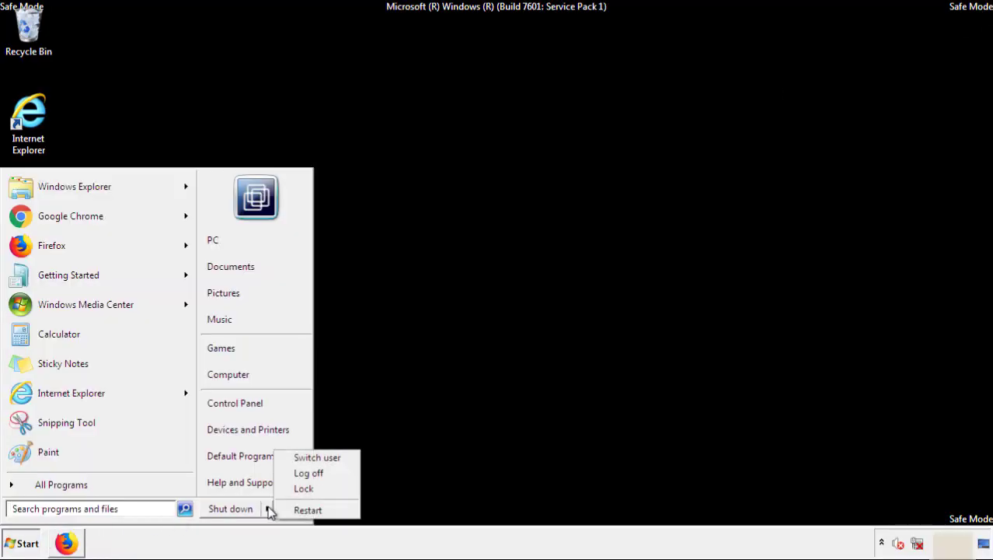